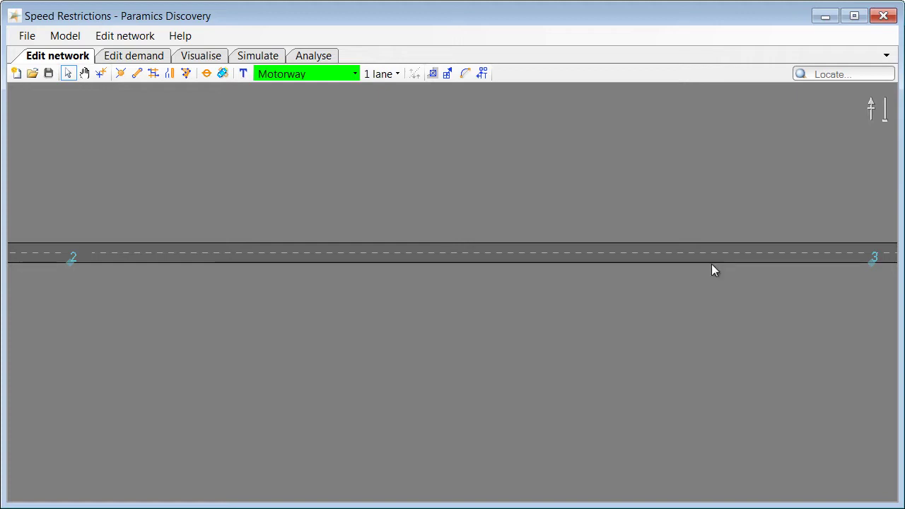
# Review the SpeedRestriction script capping link 2:3 at 10 mph from 09:00.
pyautogui.click(71, 36)
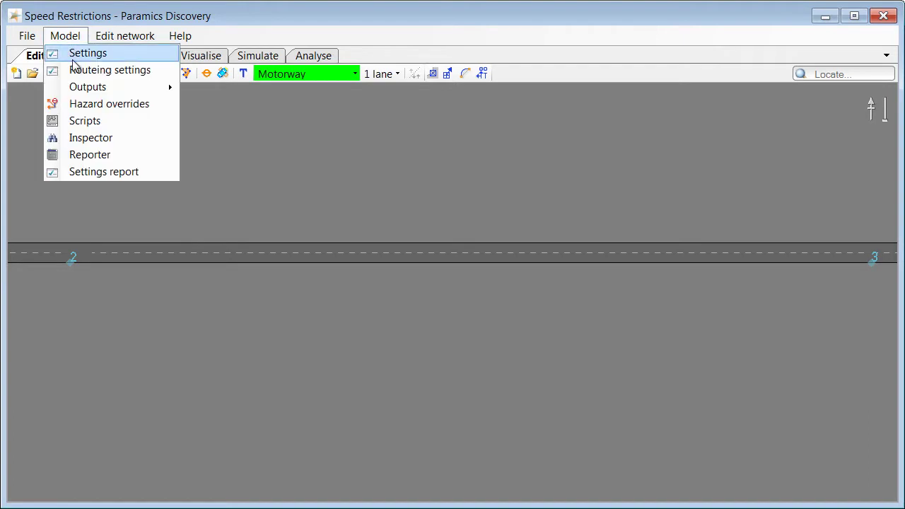
pyautogui.click(76, 125)
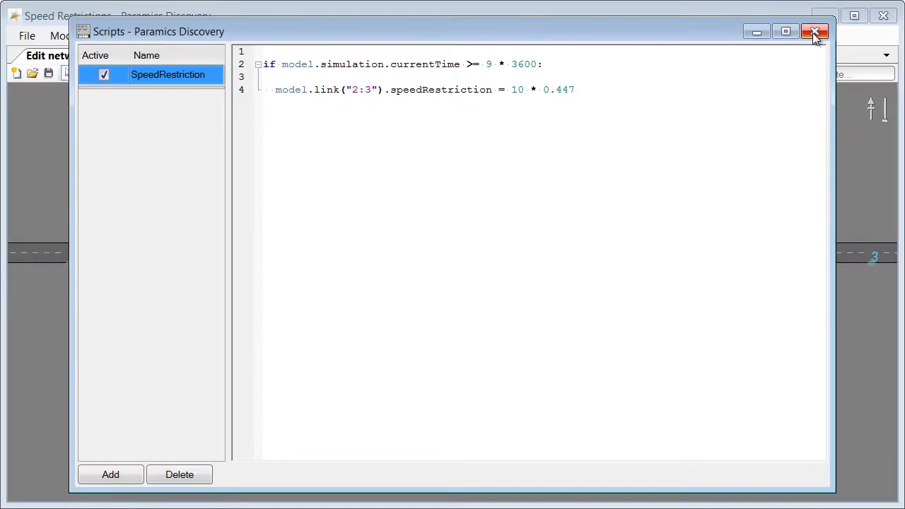
pyautogui.click(814, 31)
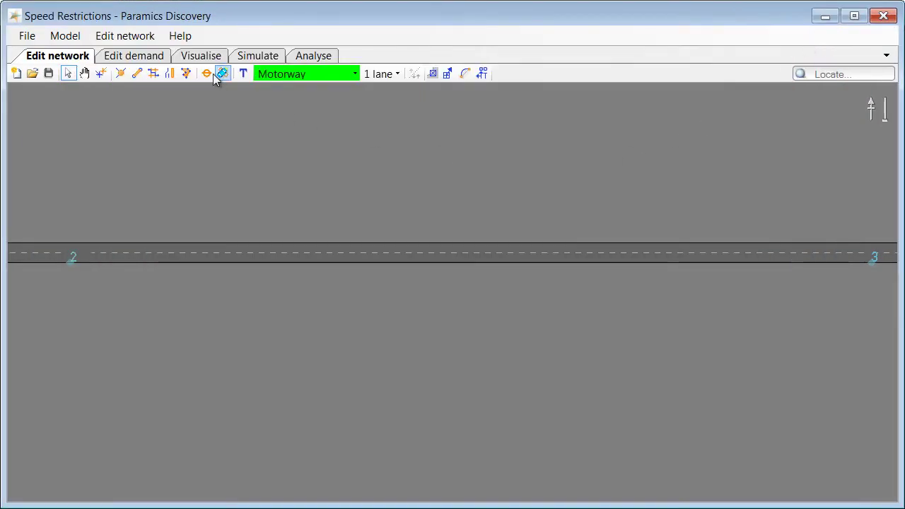
# Start the speed-restriction simulation in the 3D view, then pause it.
pyautogui.click(202, 57)
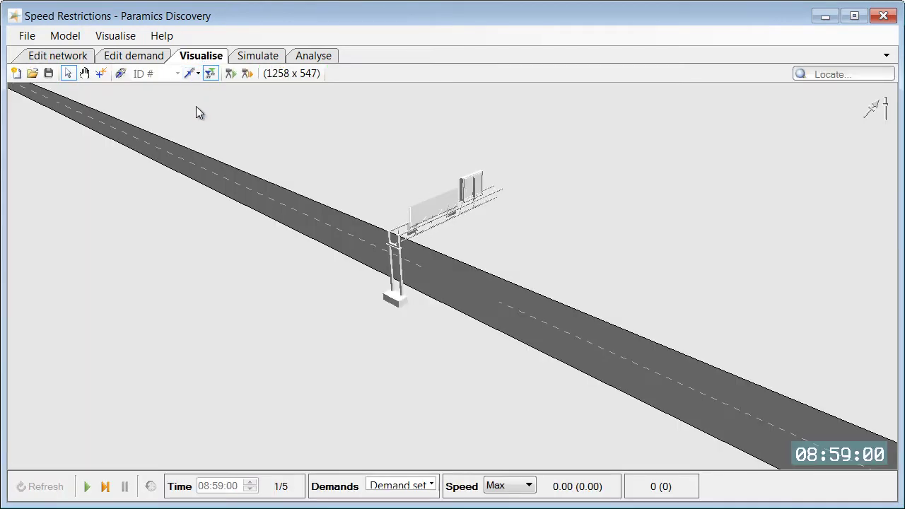
pyautogui.click(85, 488)
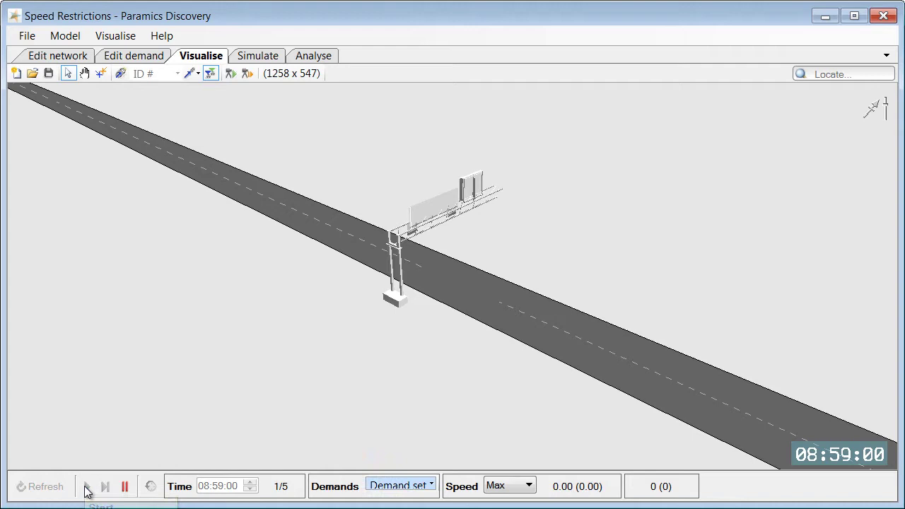
pyautogui.click(124, 488)
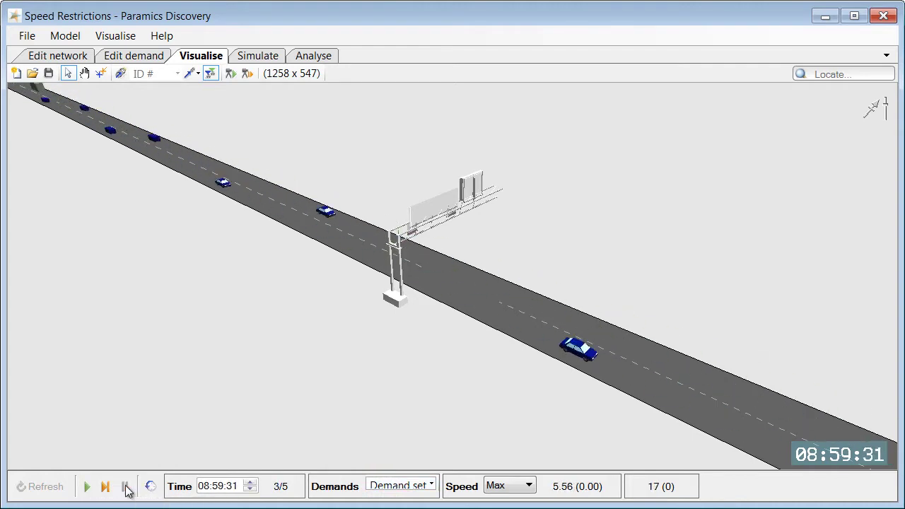
# Check vehicle ID 17's speed, then resume and pause just after 09:00.
pyautogui.click(579, 351)
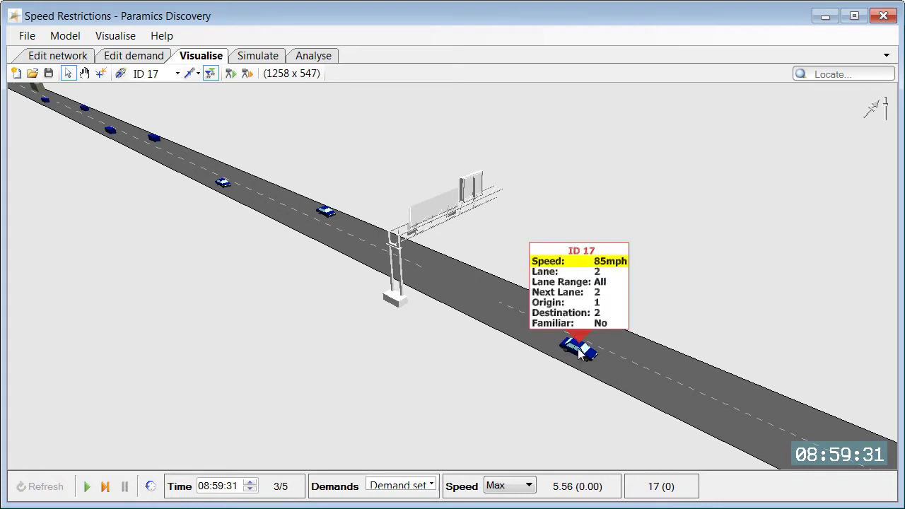
pyautogui.click(580, 351)
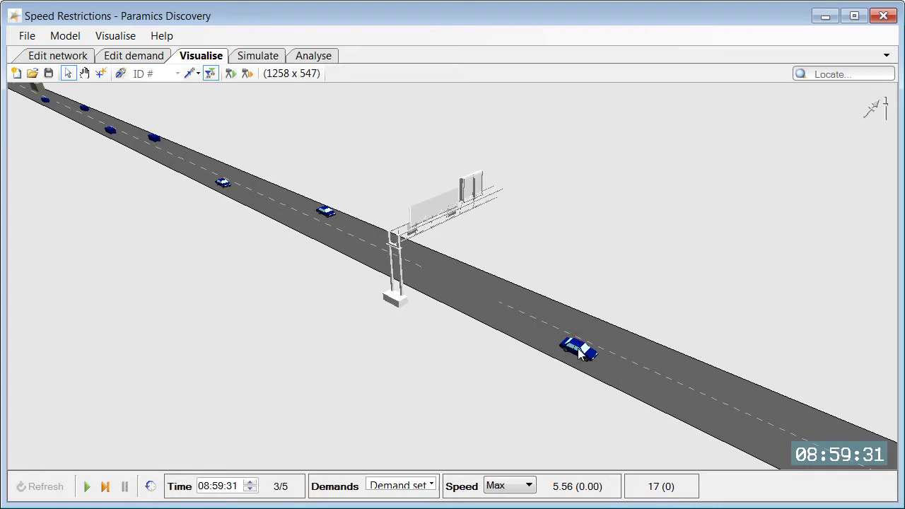
pyautogui.click(87, 486)
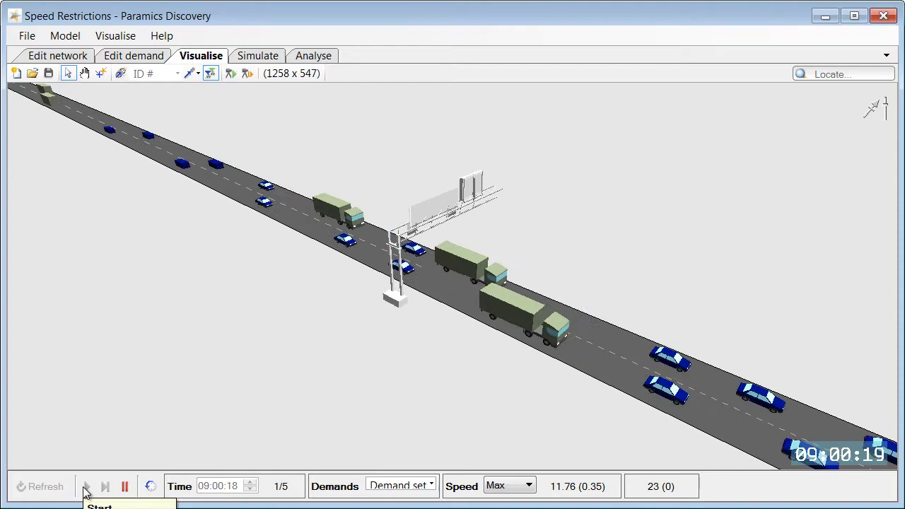
pyautogui.click(126, 486)
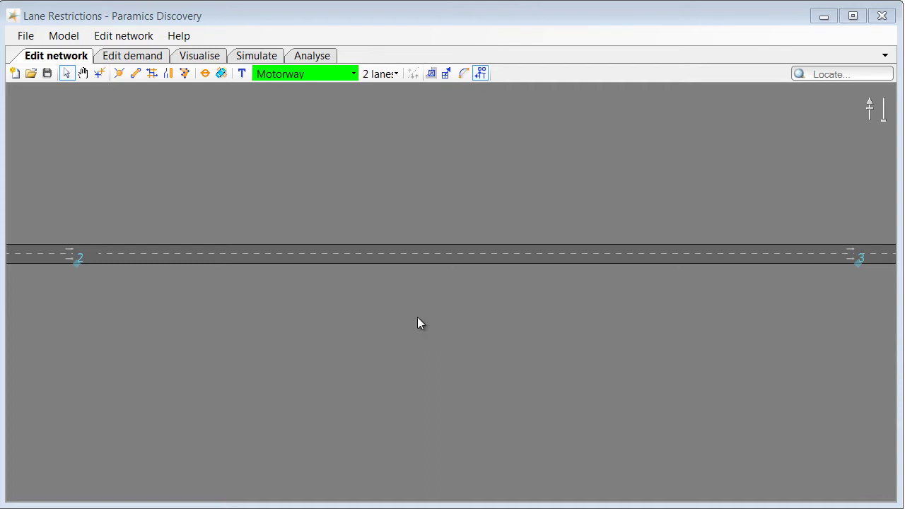
# Add a new restriction set named 'No HGVs'.
pyautogui.click(126, 39)
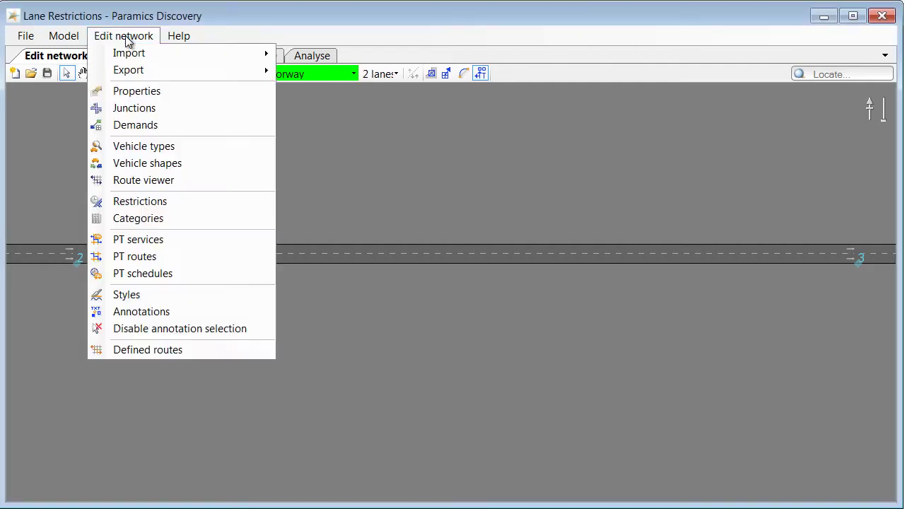
pyautogui.click(139, 202)
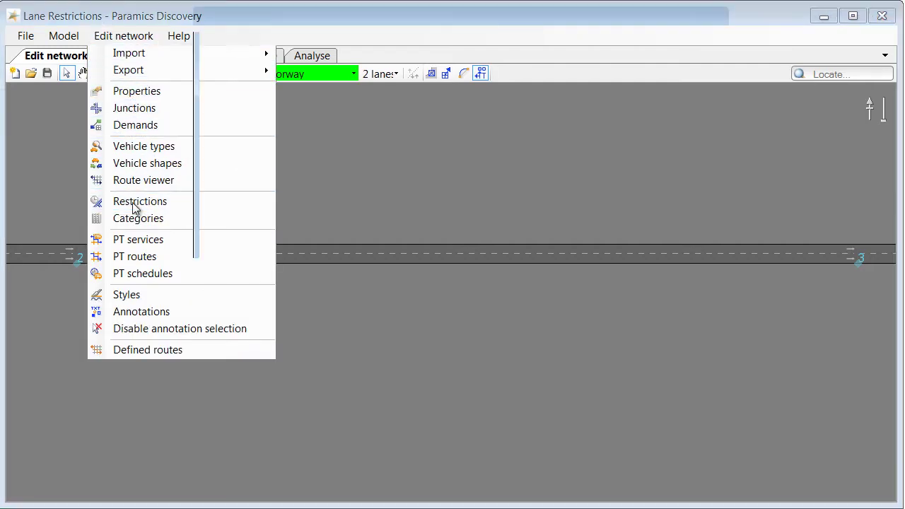
pyautogui.click(240, 457)
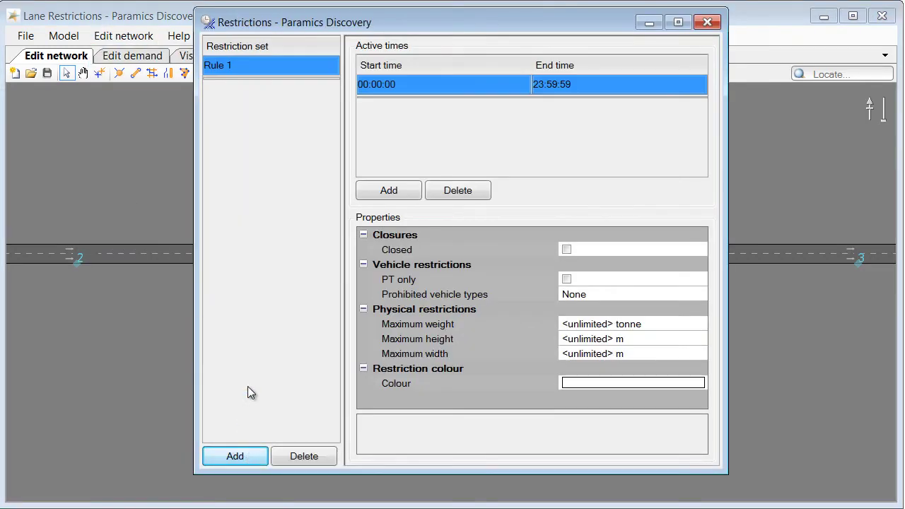
pyautogui.click(252, 68)
pyautogui.write('No ')
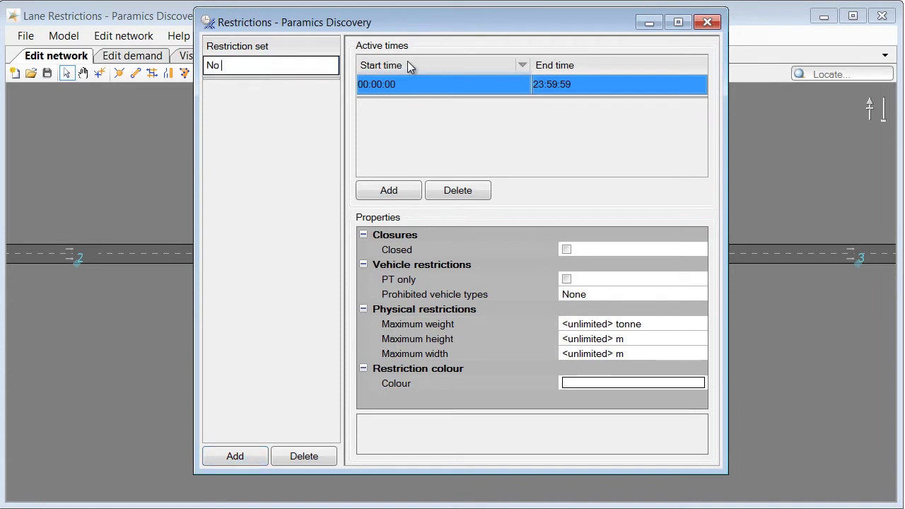
pyautogui.write('HGVs')
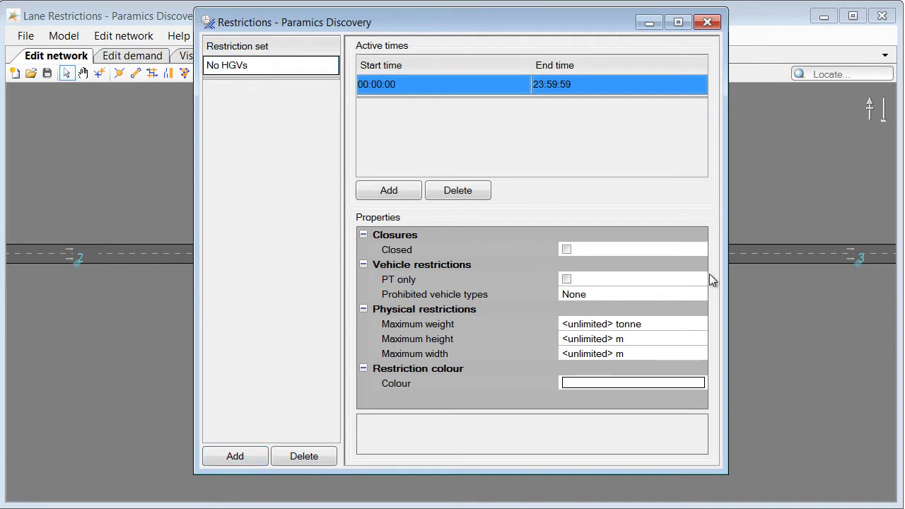
# Prohibit Heavy Goods Vehicles in the No HGVs set and colour it red.
pyautogui.click(688, 295)
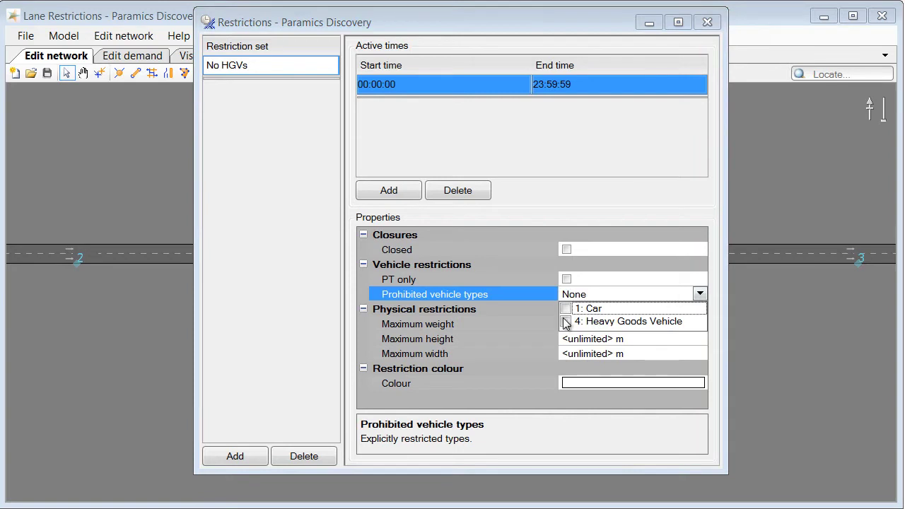
pyautogui.click(566, 322)
pyautogui.click(599, 385)
pyautogui.click(700, 384)
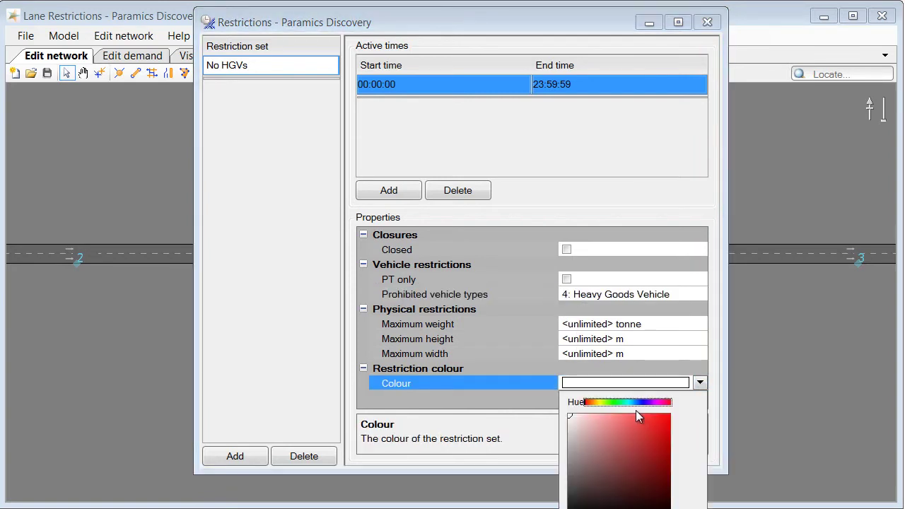
pyautogui.moveTo(638, 418); pyautogui.dragTo(680, 417)
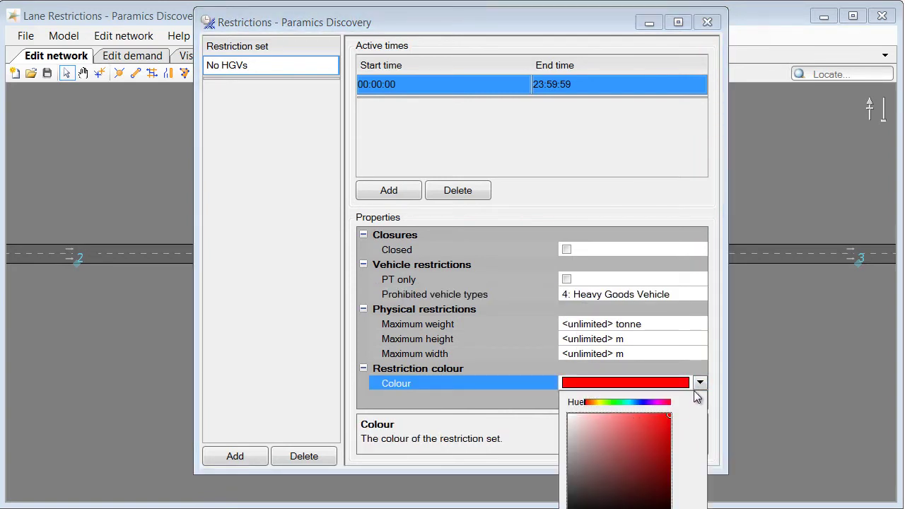
pyautogui.click(709, 23)
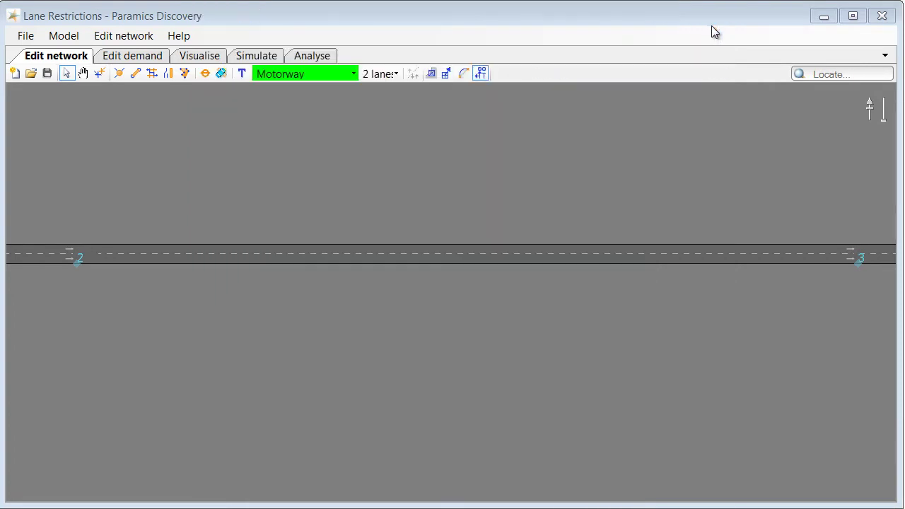
# Script the No HGVs restriction onto lane 1 of link 2:3 from 09:00 in Script 1.
pyautogui.click(70, 38)
pyautogui.click(82, 124)
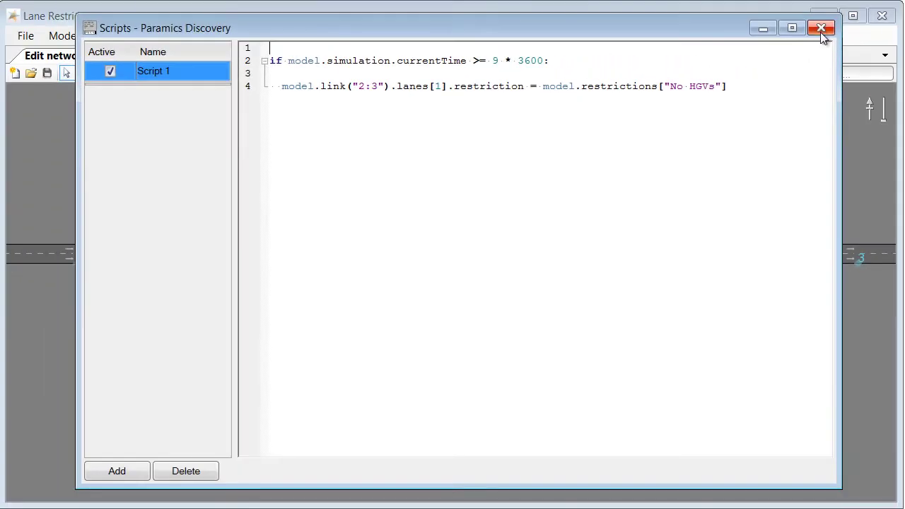
pyautogui.click(821, 29)
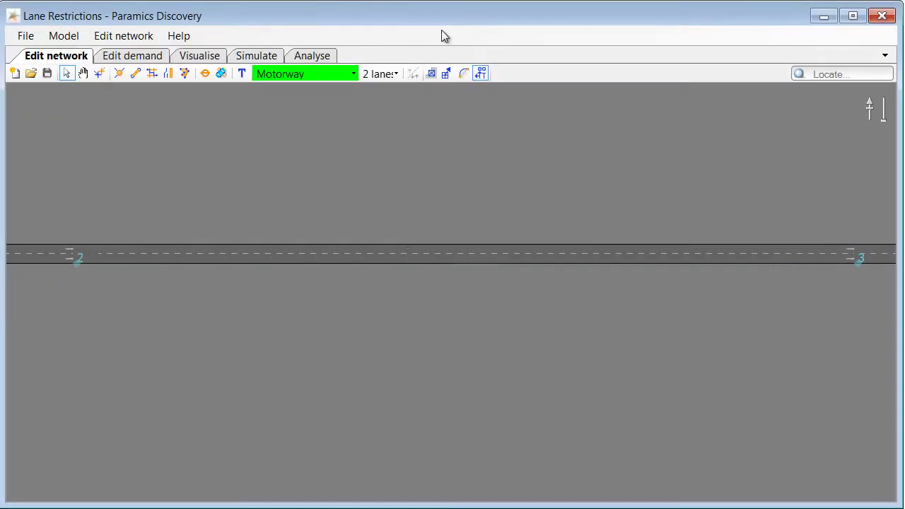
# Play the Lane Restrictions simulation in the 3D view.
pyautogui.click(199, 56)
pyautogui.click(36, 488)
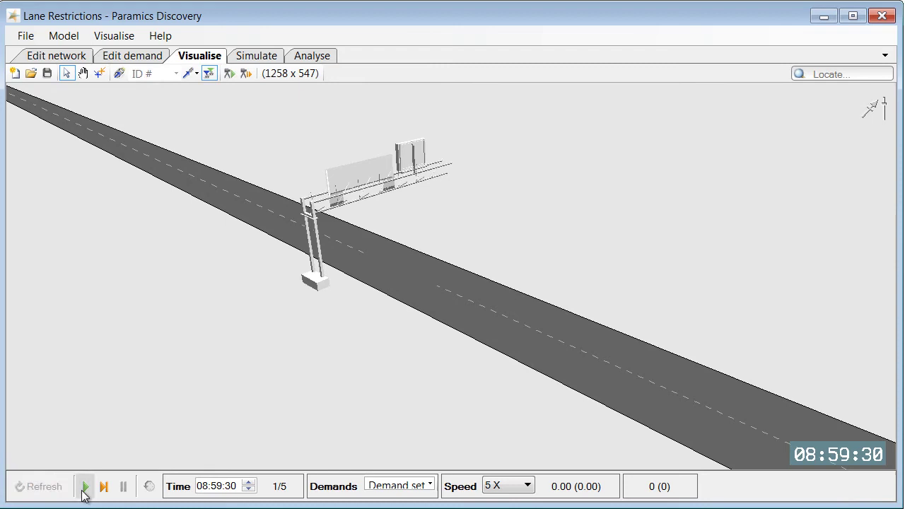
pyautogui.click(85, 488)
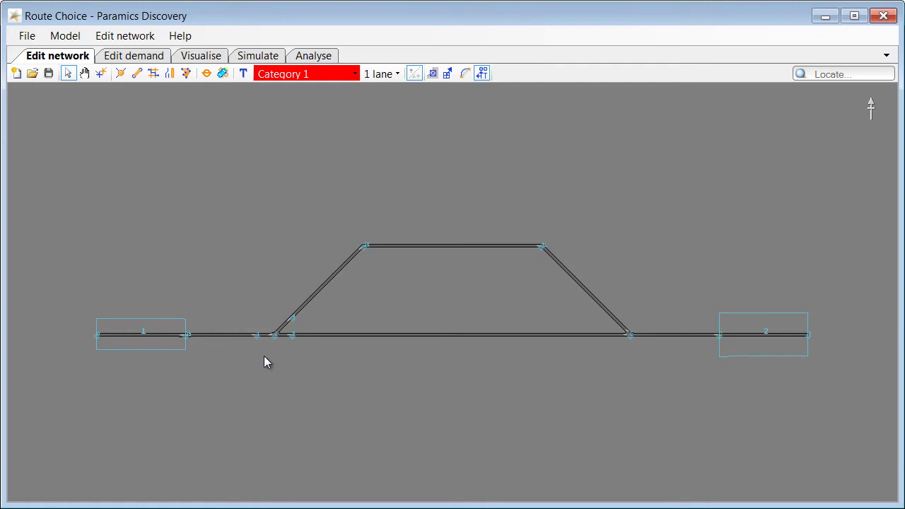
# Zoom and pan to centre the junction where nodes 2, 3 and 4 meet.
pyautogui.scroll(1, 264, 354)
pyautogui.scroll(2, 265, 353)
pyautogui.scroll(2, 256, 340)
pyautogui.scroll(2, 259, 344)
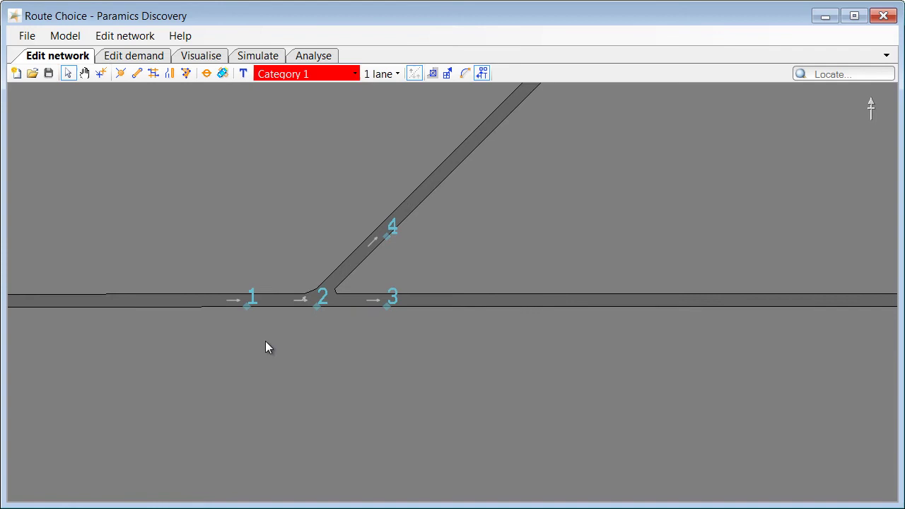
pyautogui.scroll(1, 299, 326)
pyautogui.scroll(1, 328, 276)
pyautogui.moveTo(330, 276); pyautogui.dragTo(328, 303)
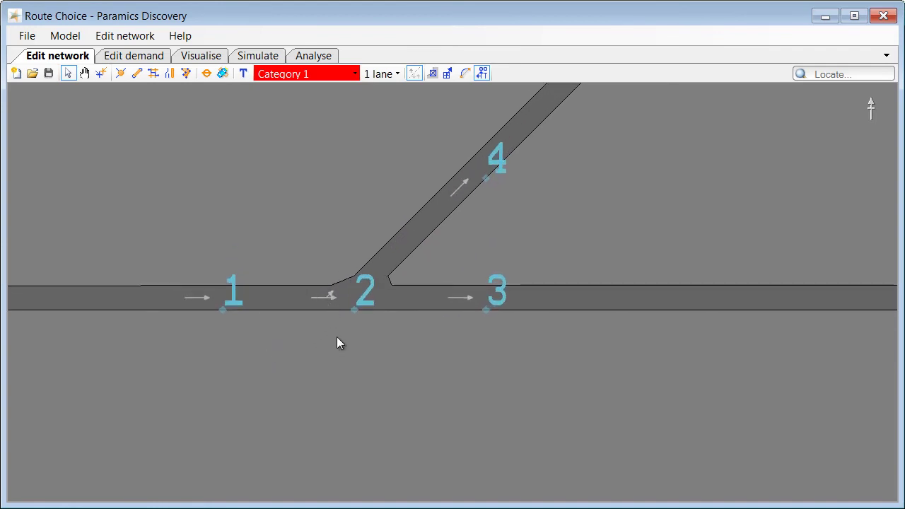
pyautogui.click(125, 37)
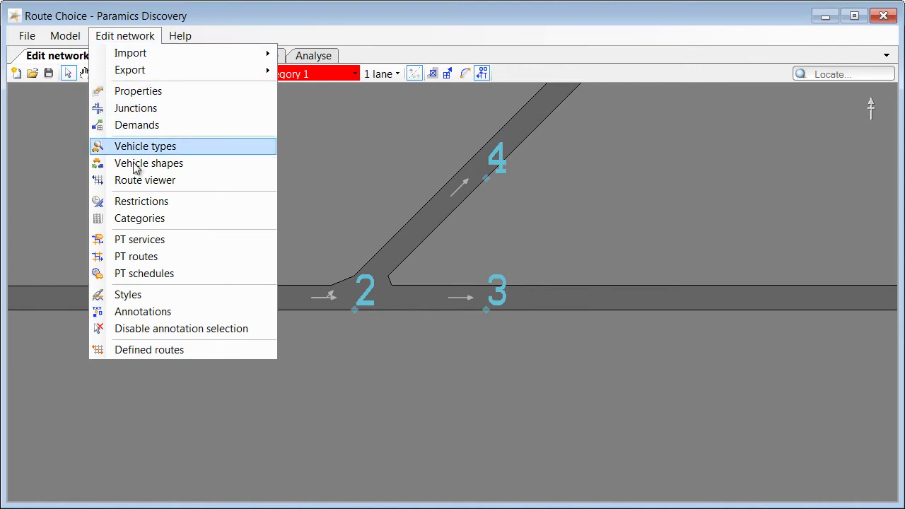
# Add a new restriction set named 'No Cars'.
pyautogui.click(137, 201)
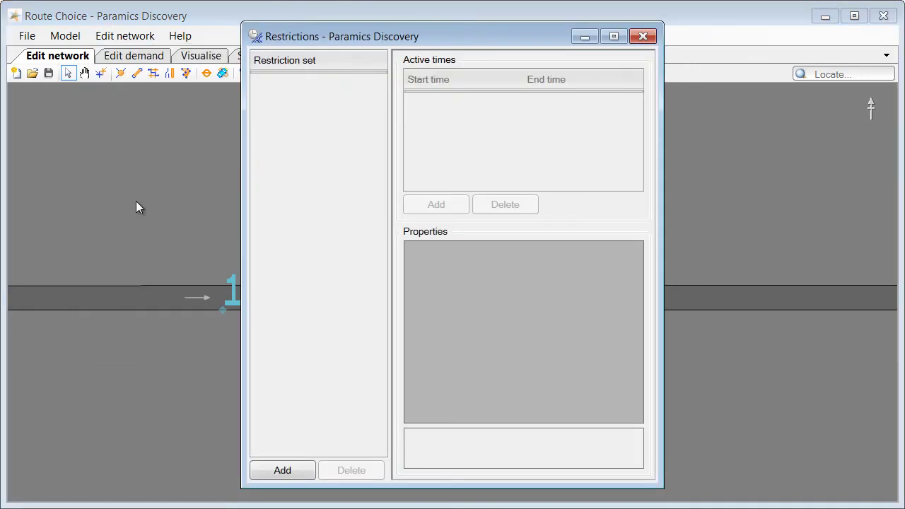
pyautogui.click(295, 473)
pyautogui.click(289, 82)
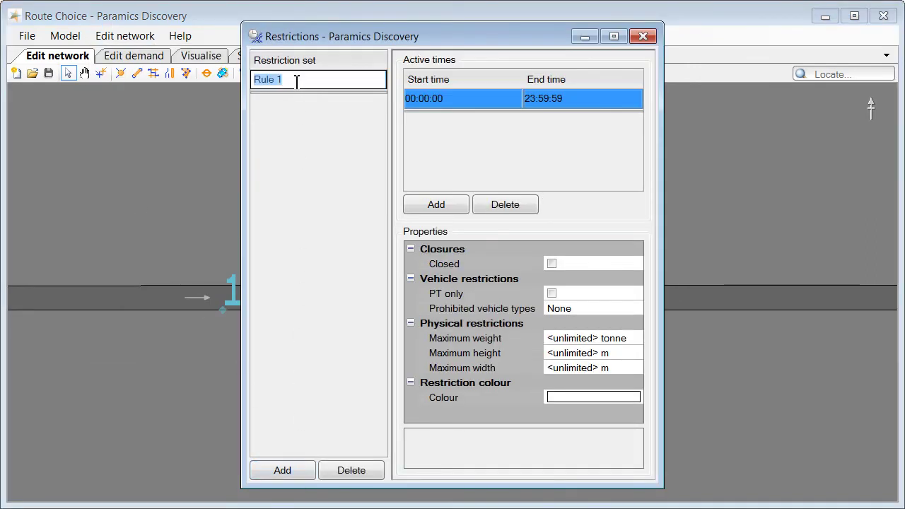
pyautogui.write('No C')
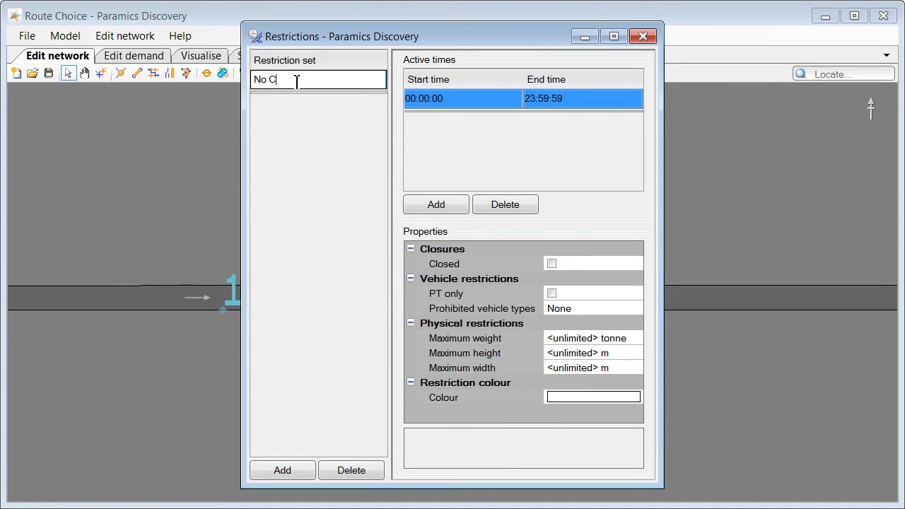
pyautogui.write('ars')
# Prohibit 1: Car in the No Cars set and colour it red.
pyautogui.click(592, 309)
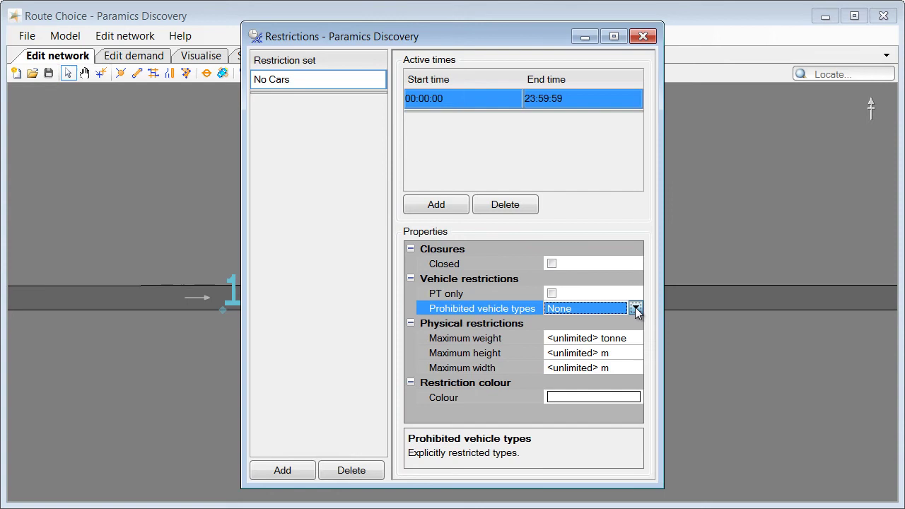
pyautogui.click(636, 309)
pyautogui.click(551, 323)
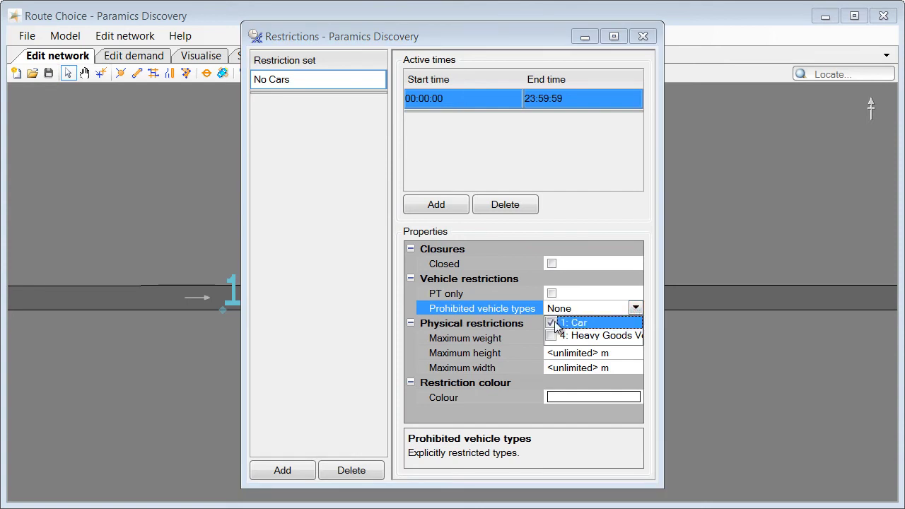
pyautogui.click(585, 397)
pyautogui.click(636, 398)
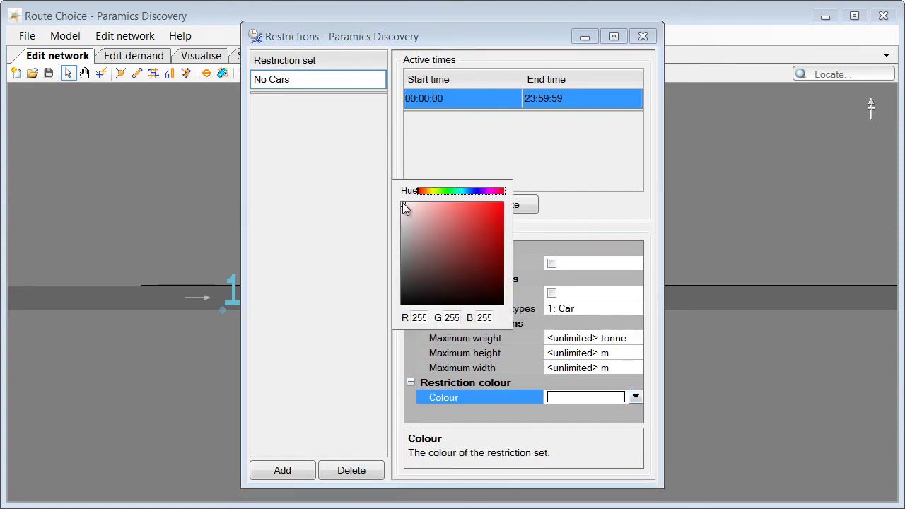
pyautogui.moveTo(412, 203); pyautogui.dragTo(509, 203)
pyautogui.click(354, 172)
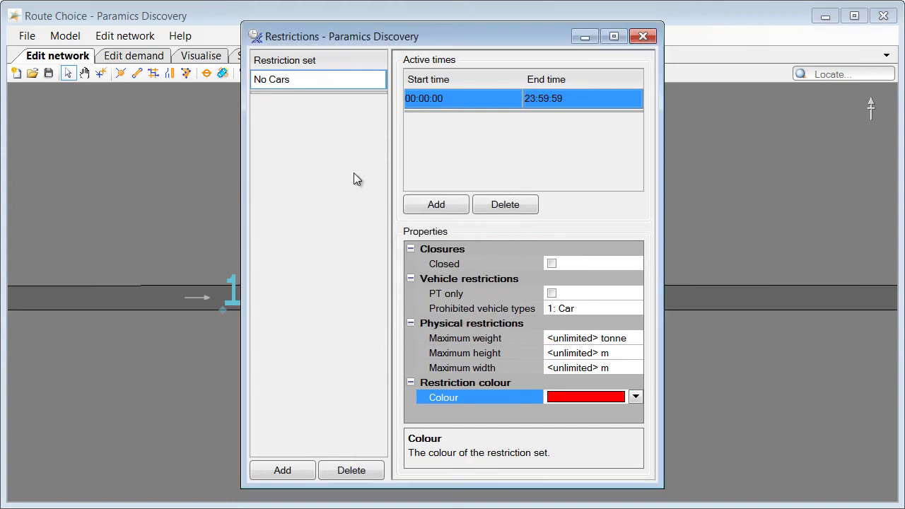
pyautogui.click(643, 36)
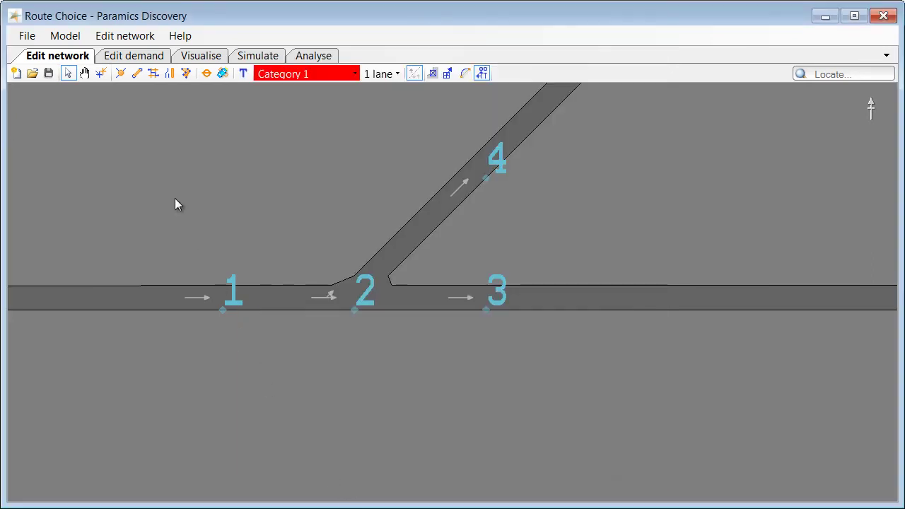
# Script setTurnRestrictionForOutgoingLink applying No Cars from link 1:2 onto 2:3 at 09:00.
pyautogui.click(66, 36)
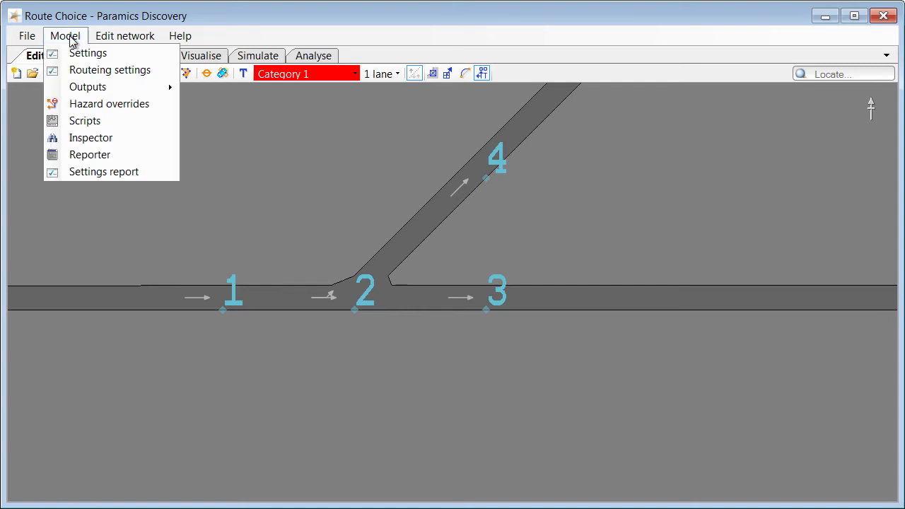
pyautogui.click(78, 122)
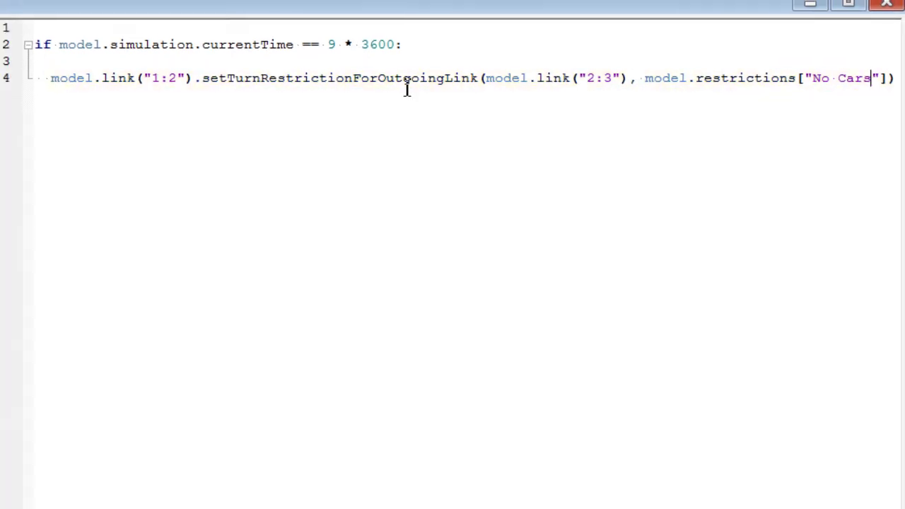
pyautogui.click(872, 34)
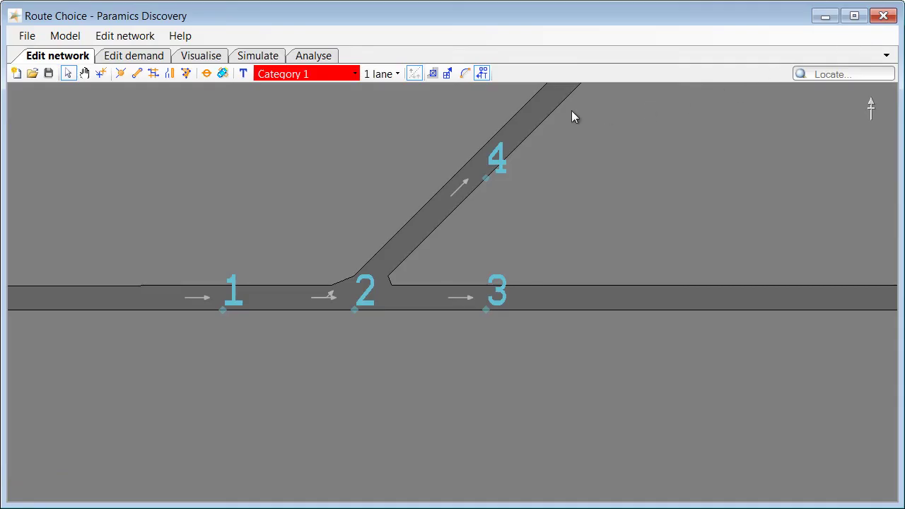
# Switch to the Visualise 3D view of the Route Choice network.
pyautogui.click(206, 57)
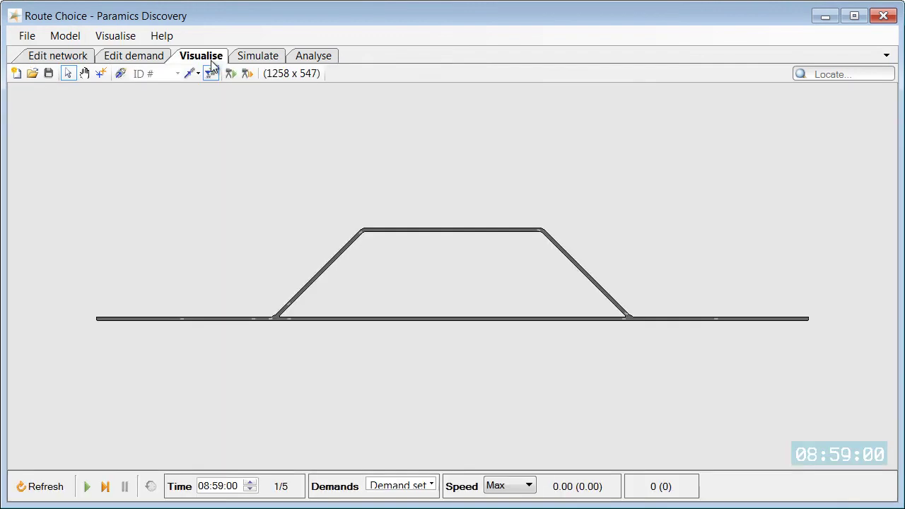